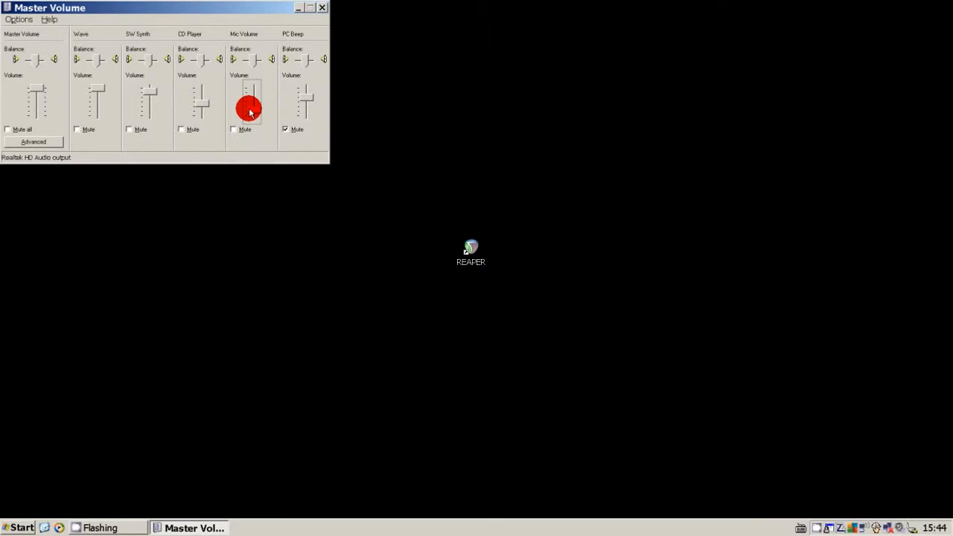
# Adjust the microphone playback volume and mute the Mic Volume channel in the volume mixer.
pyautogui.moveTo(249, 110); pyautogui.dragTo(248, 110)
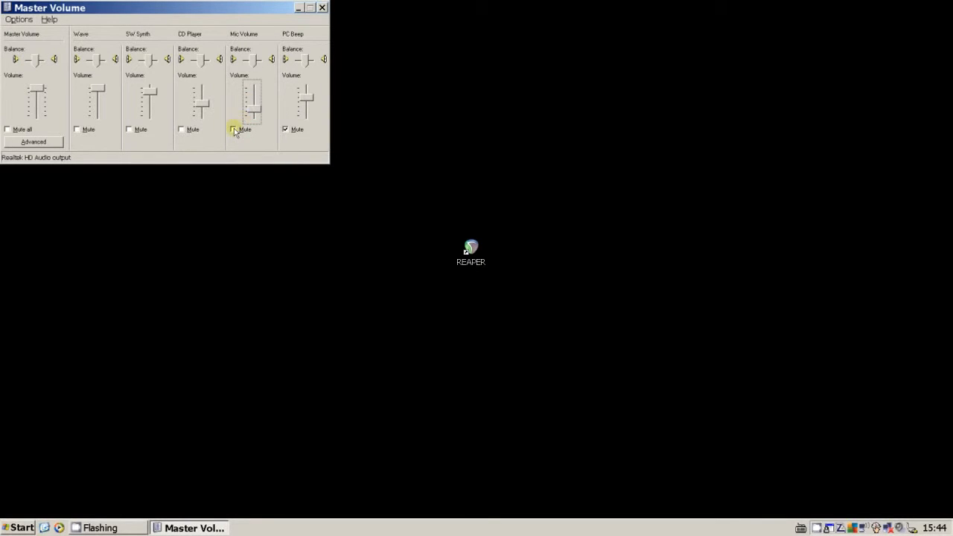
pyautogui.click(234, 129)
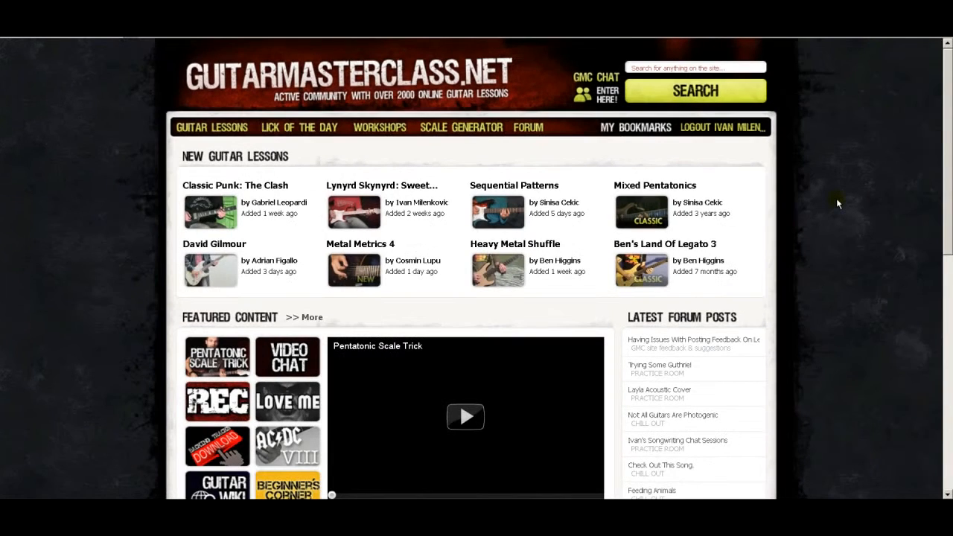
# Search the guitar lesson site for "hard rock solo in d" and open the Hard Rock Solo In D lesson.
pyautogui.click(708, 67)
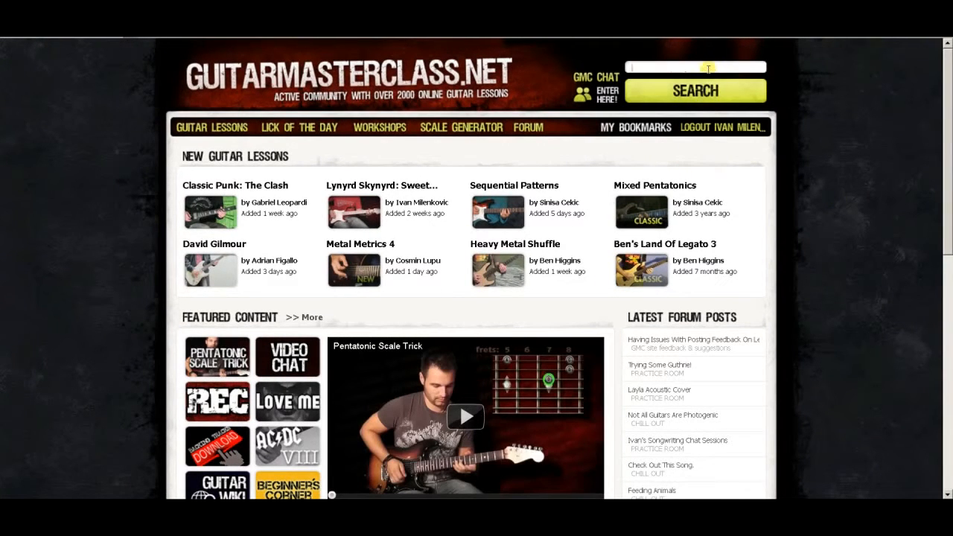
pyautogui.write('hard rock s')
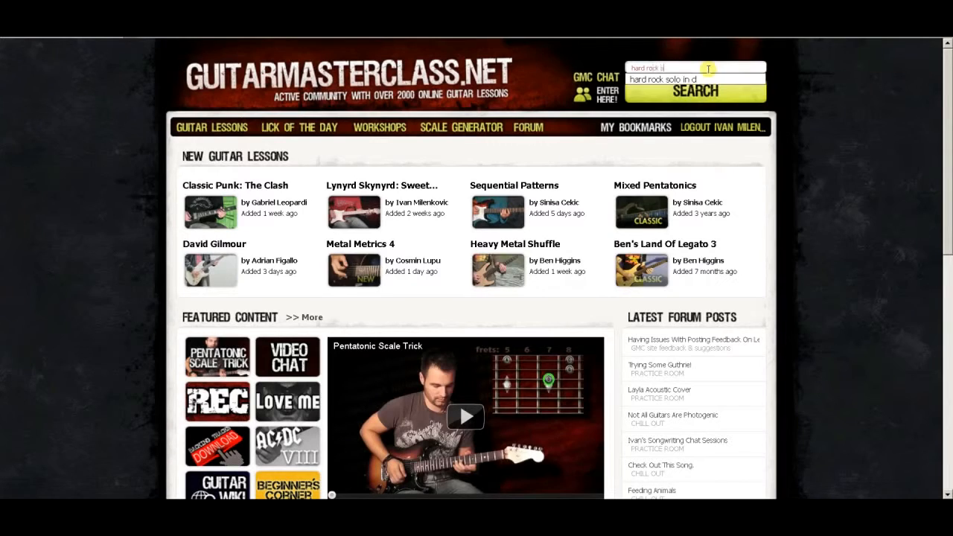
pyautogui.write('olo in d')
pyautogui.press('Return')
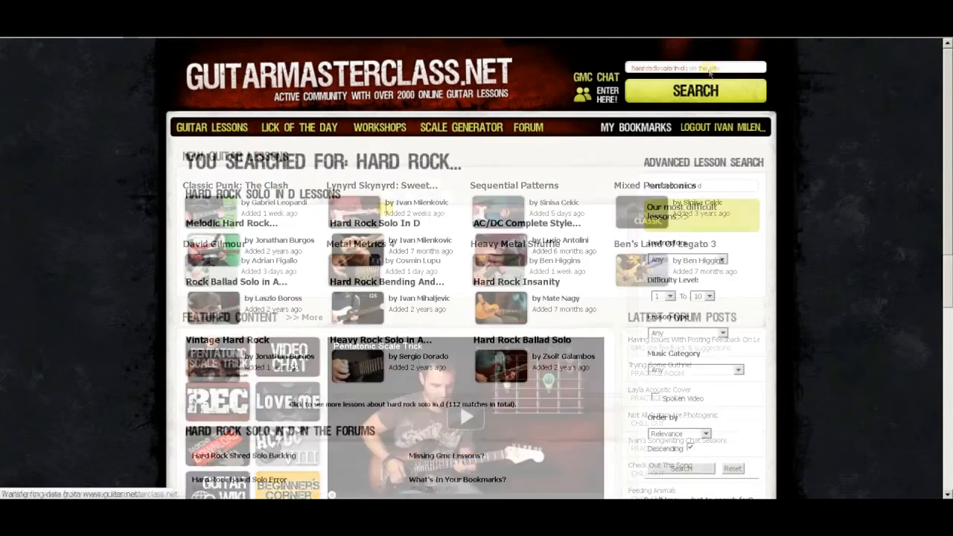
pyautogui.click(380, 223)
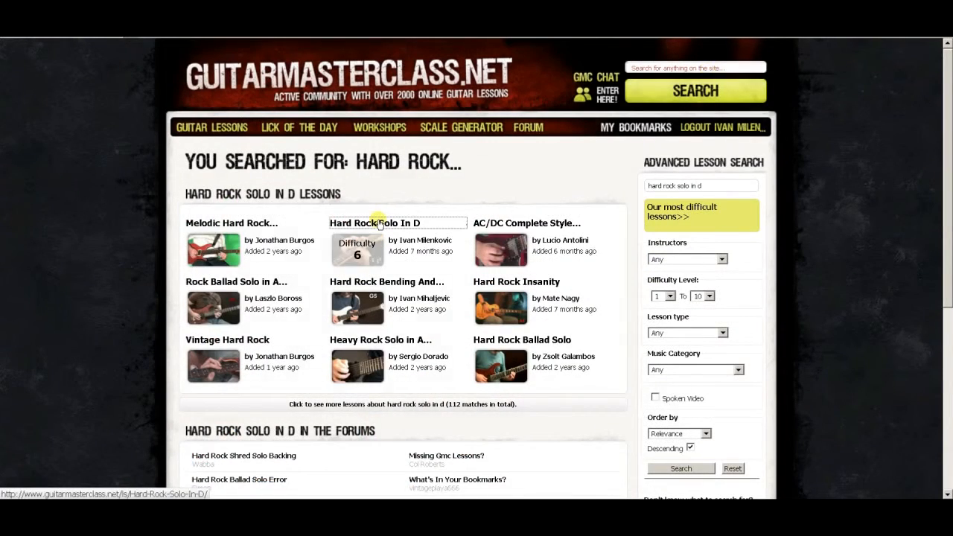
pyautogui.click(618, 207)
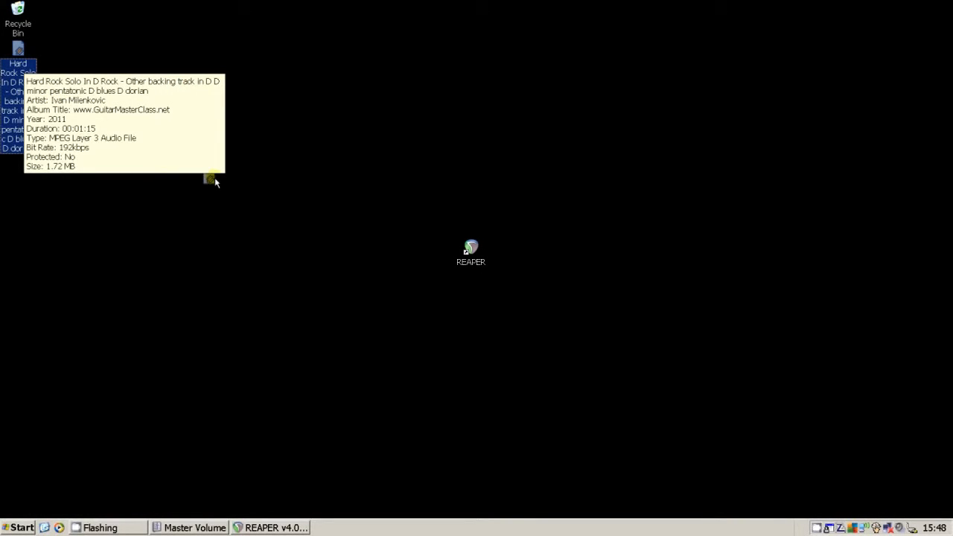
# Switch to REAPER and import the Hard Rock Solo In D backing track MP3 from the desktop into the project.
pyautogui.moveTo(233, 187); pyautogui.dragTo(383, 250)
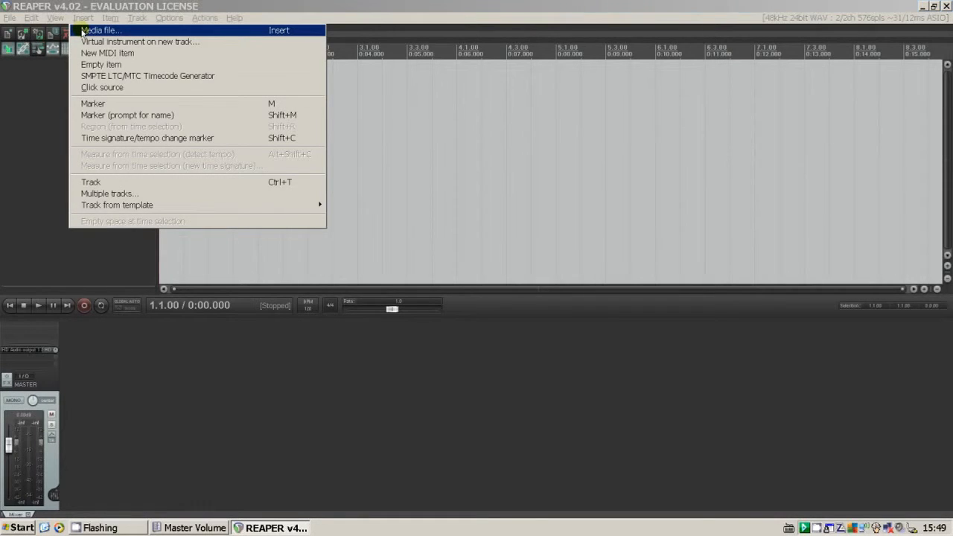
pyautogui.click(82, 30)
pyautogui.click(26, 105)
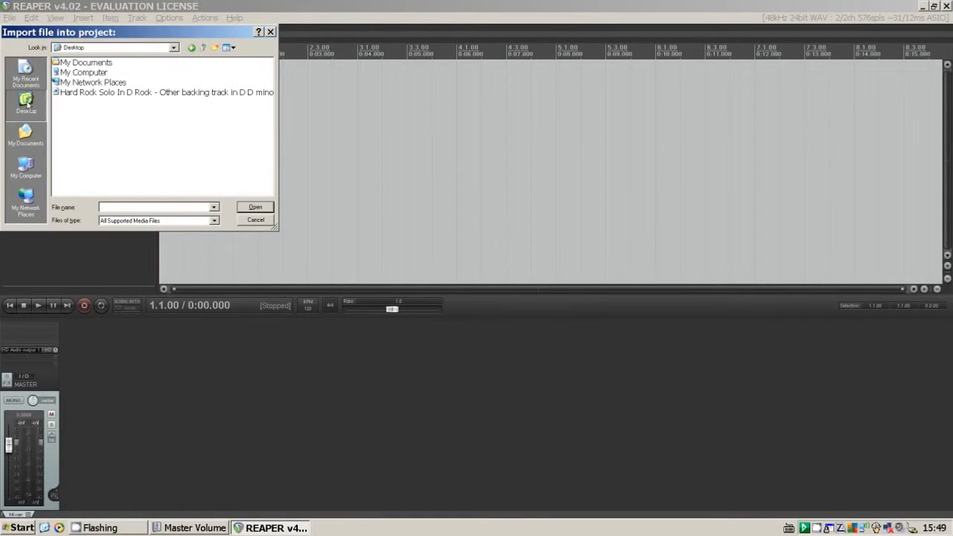
pyautogui.doubleClick(87, 93)
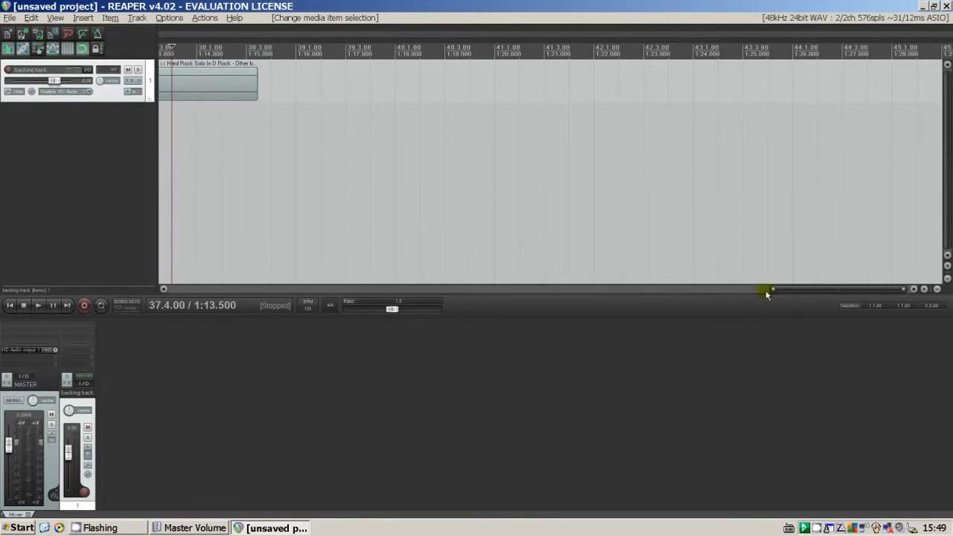
# Show the whole backing track on the timeline and play a few seconds of it from the 0:06 mark.
pyautogui.moveTo(774, 291); pyautogui.dragTo(680, 296)
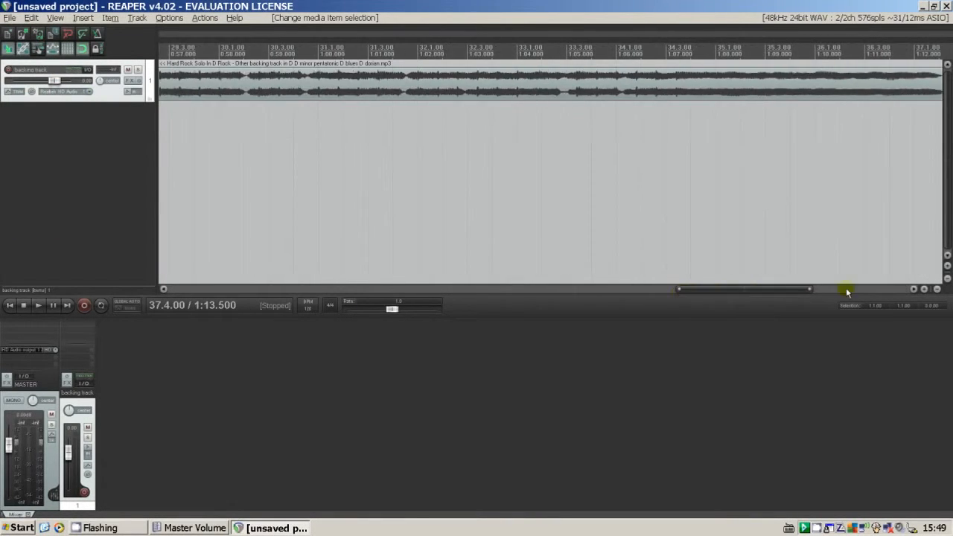
pyautogui.scroll(-6, 665, 241)
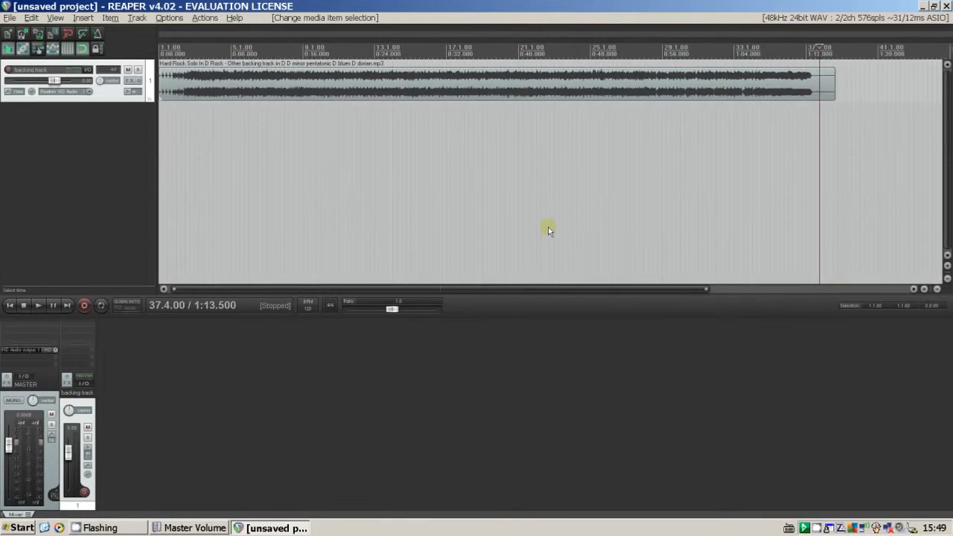
pyautogui.click(176, 152)
pyautogui.scroll(3, 176, 153)
pyautogui.press('space')
pyautogui.scroll(2, 215, 142)
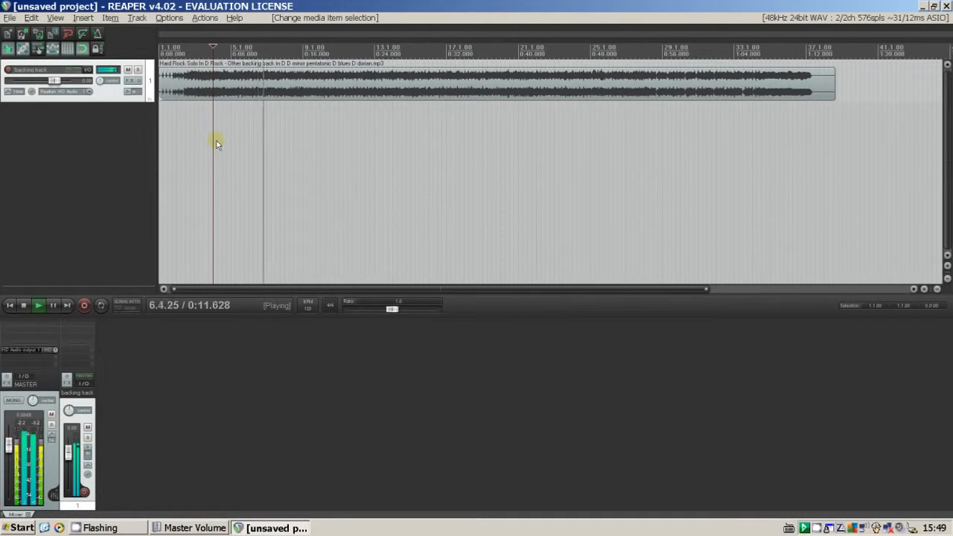
pyautogui.press('space')
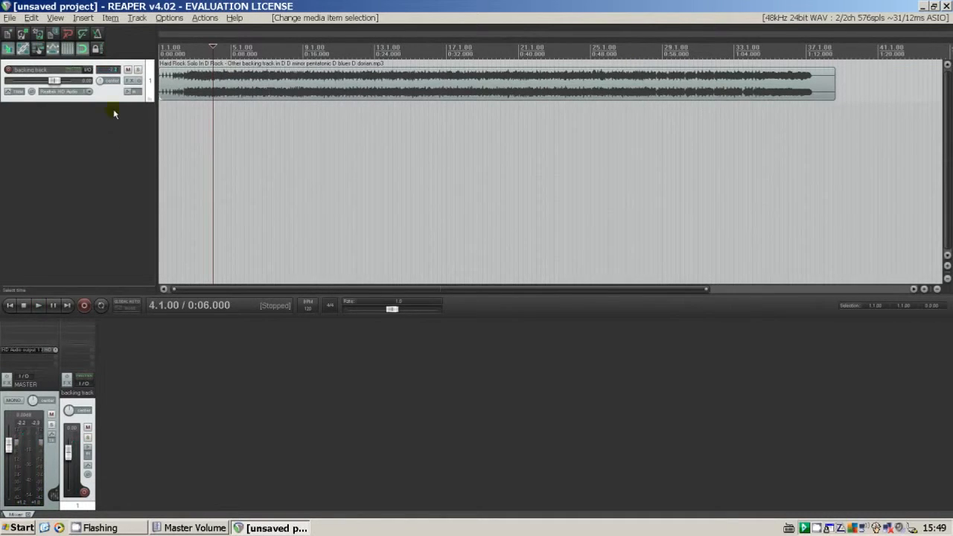
# Mute the backing track and insert a new empty track below it.
pyautogui.click(128, 70)
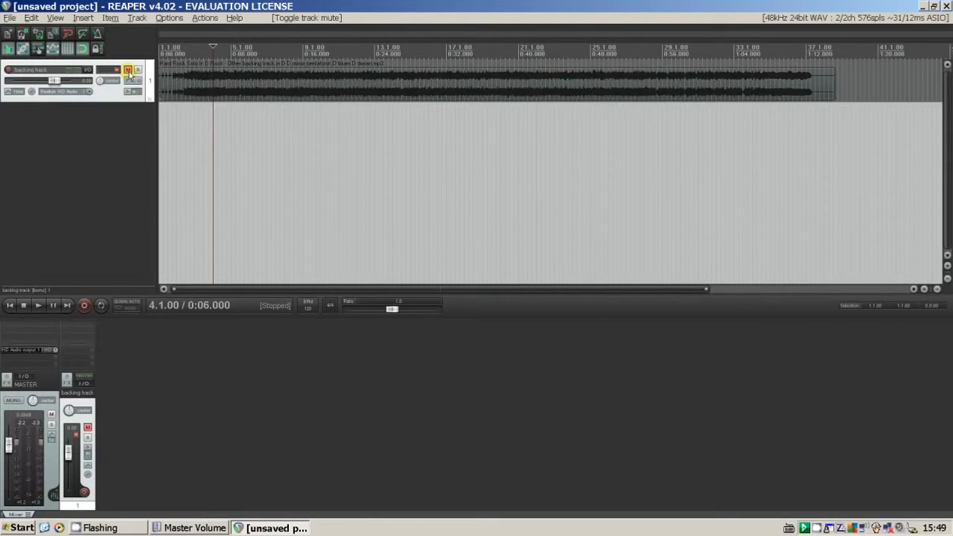
pyautogui.click(90, 143)
pyautogui.rightClick(89, 144)
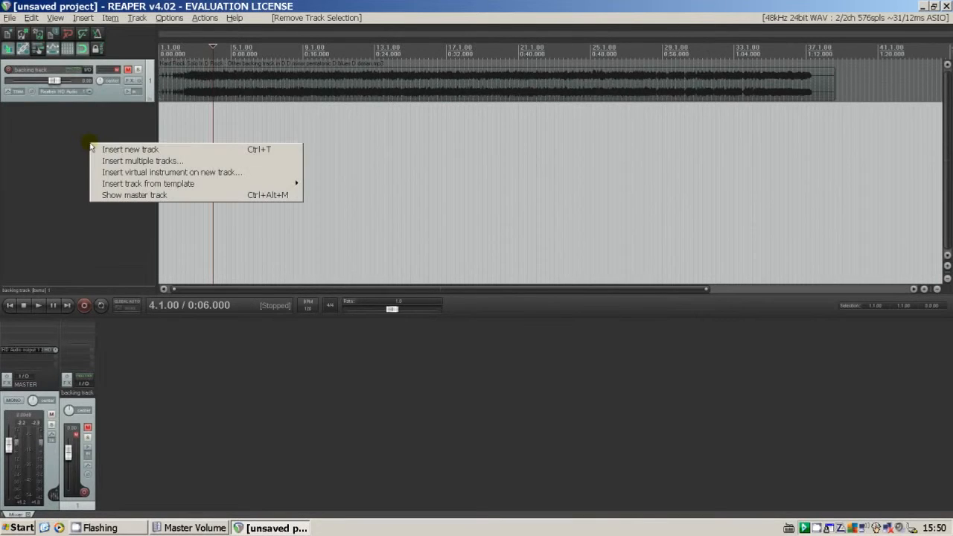
pyautogui.click(107, 150)
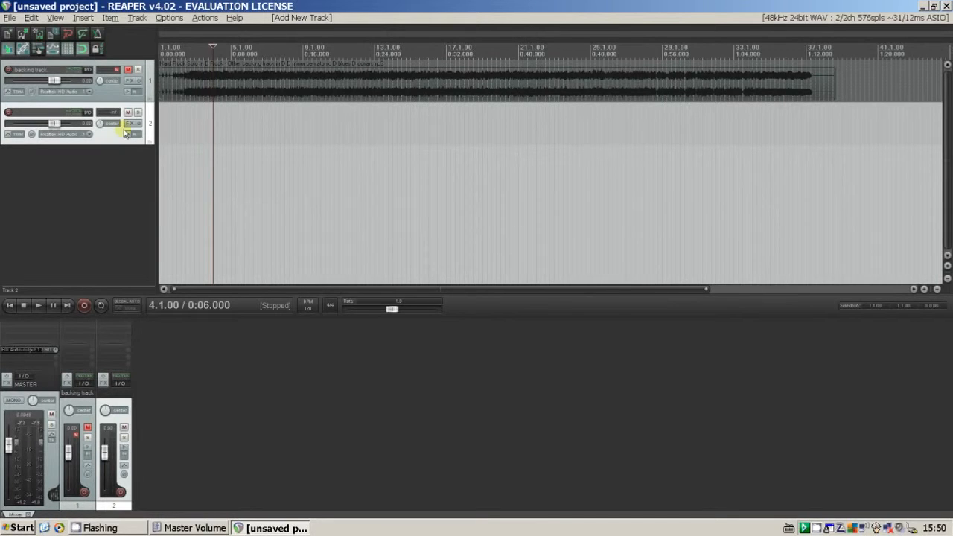
# Add the AmpliTube3 VST plugin to the effects chain of track 2.
pyautogui.click(129, 123)
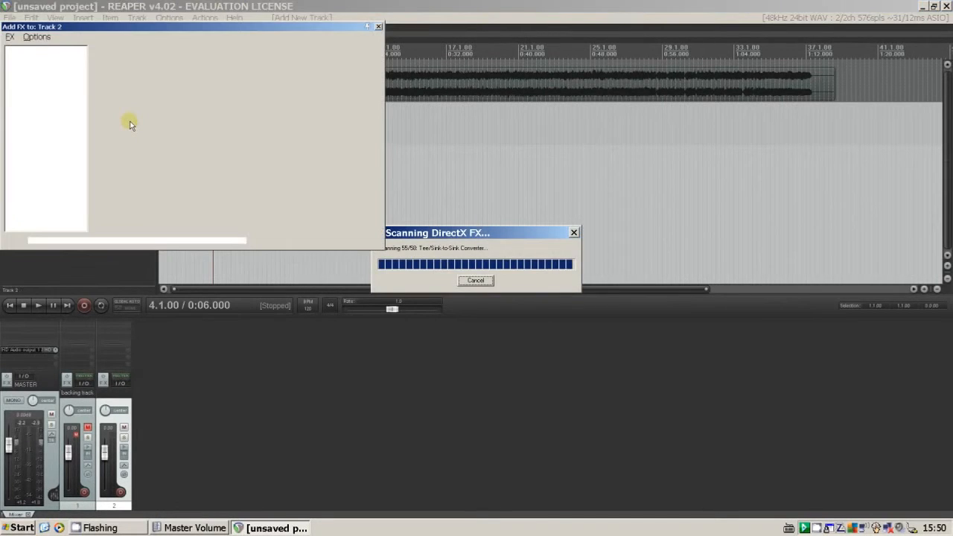
pyautogui.click(22, 73)
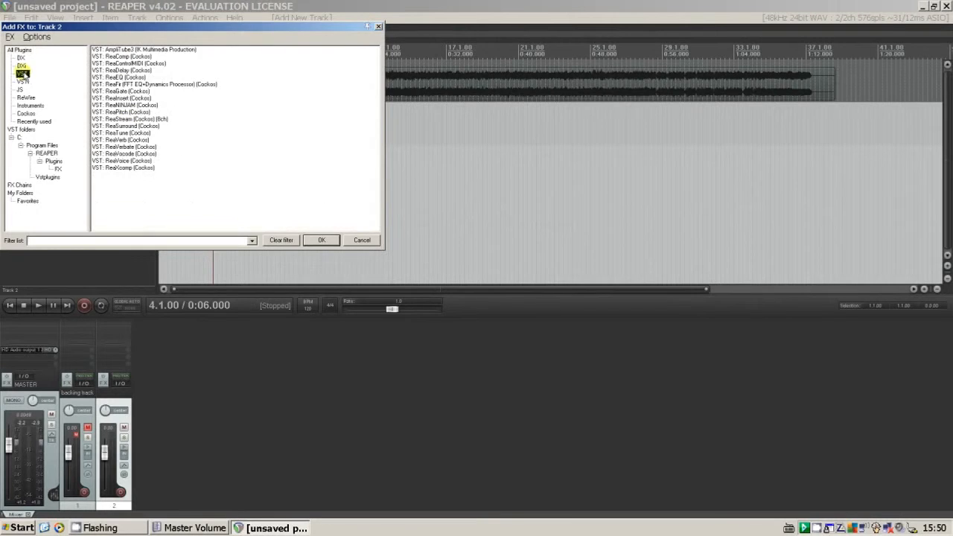
pyautogui.click(136, 50)
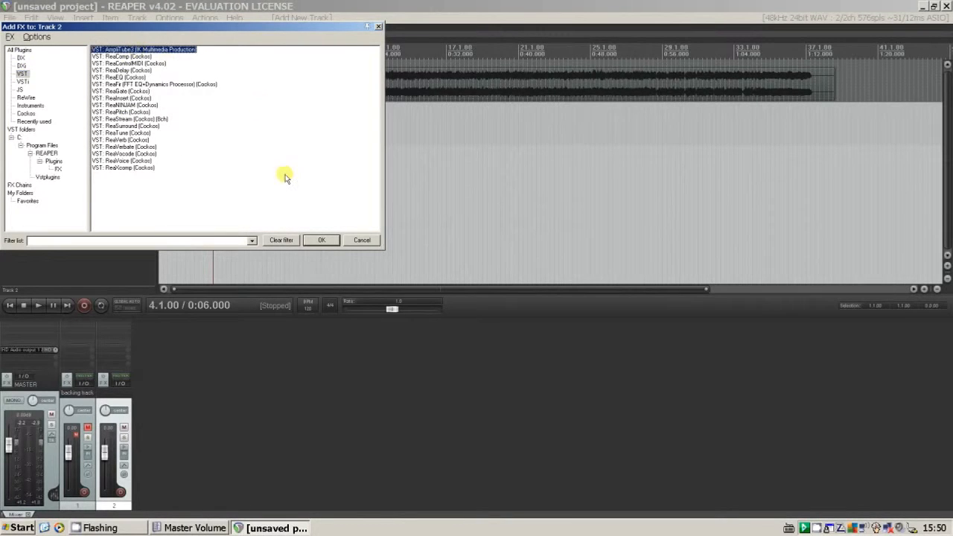
pyautogui.click(321, 239)
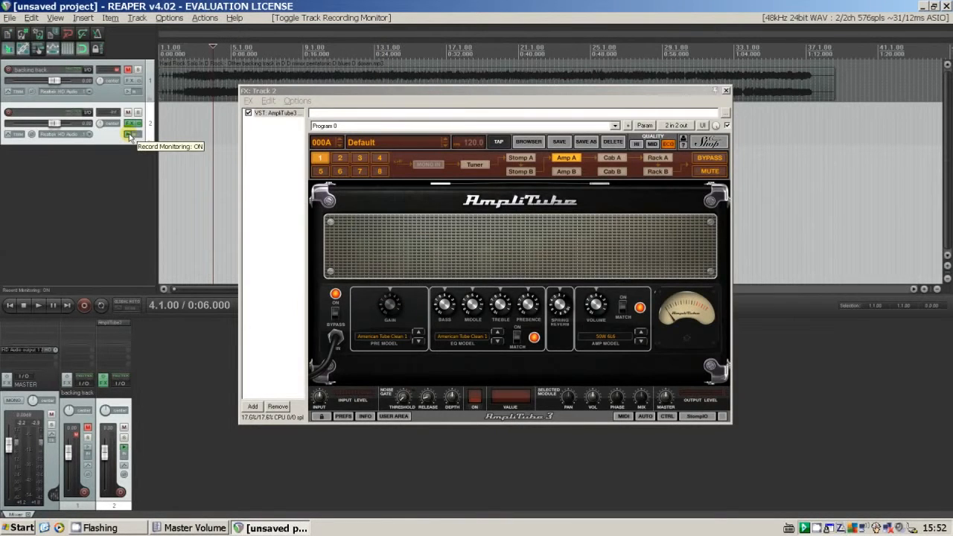
# Arm track 2 for recording and set the ASIO4ALL buffer size to 640 samples.
pyautogui.click(8, 113)
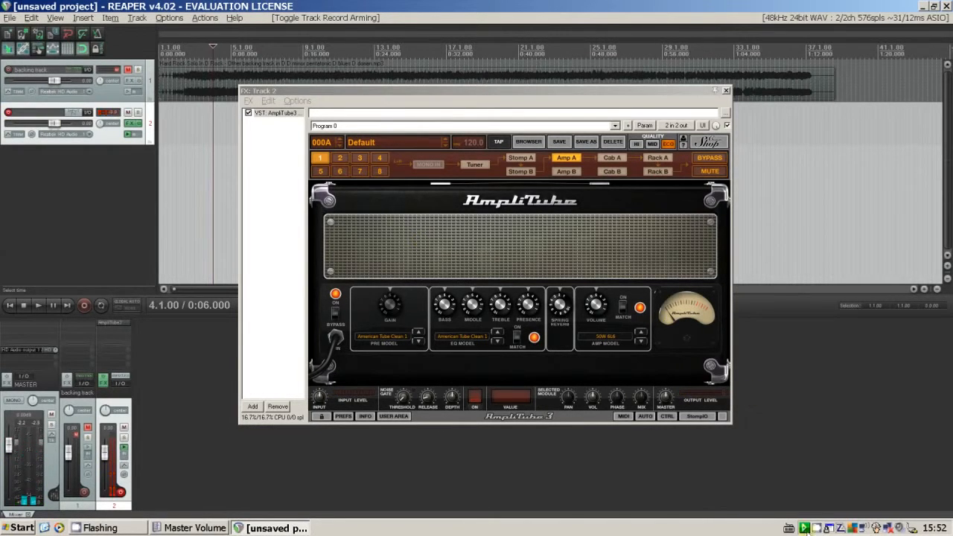
pyautogui.click(804, 528)
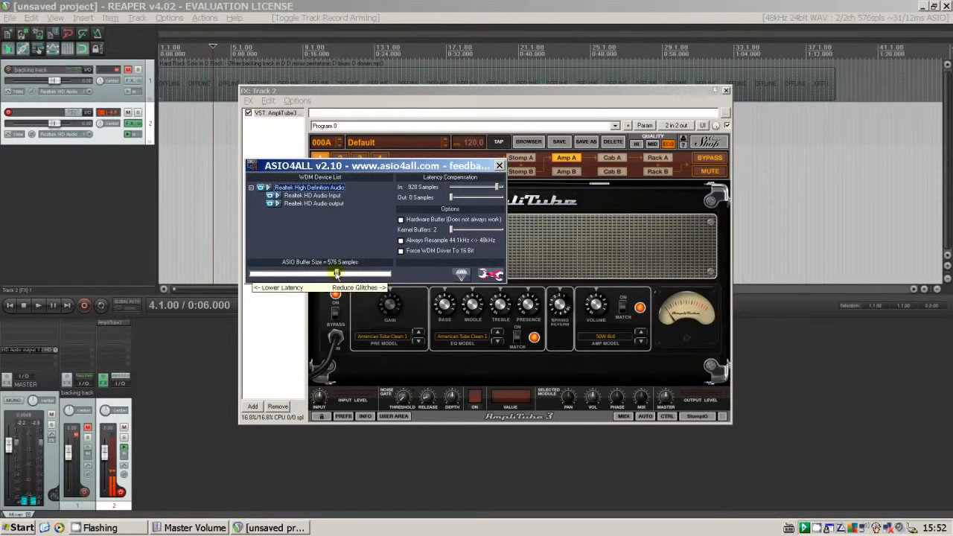
pyautogui.moveTo(336, 274); pyautogui.dragTo(338, 275)
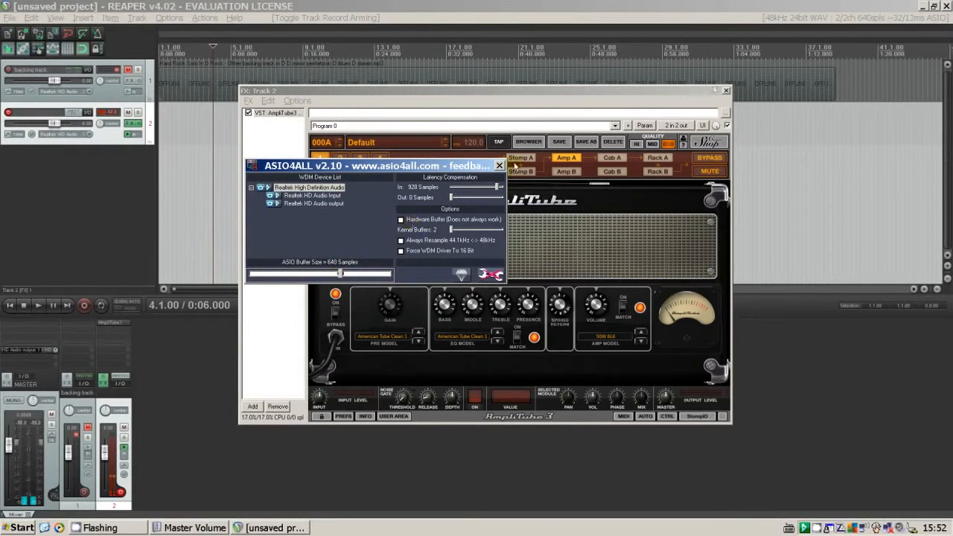
pyautogui.click(499, 165)
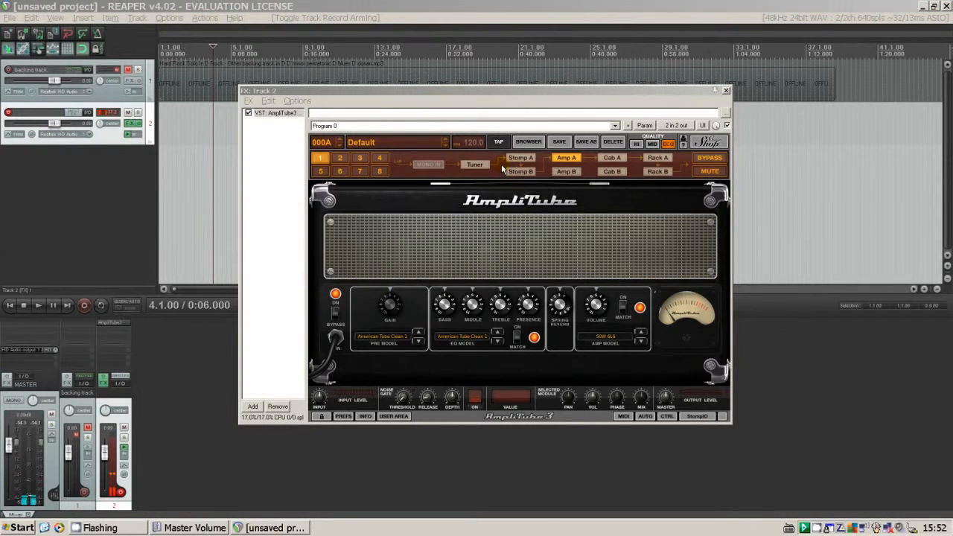
# Set AmpliTube's Amp A preamp model to British Tube Lead 1 and adjust the amp's volume.
pyautogui.click(620, 230)
pyautogui.click(382, 337)
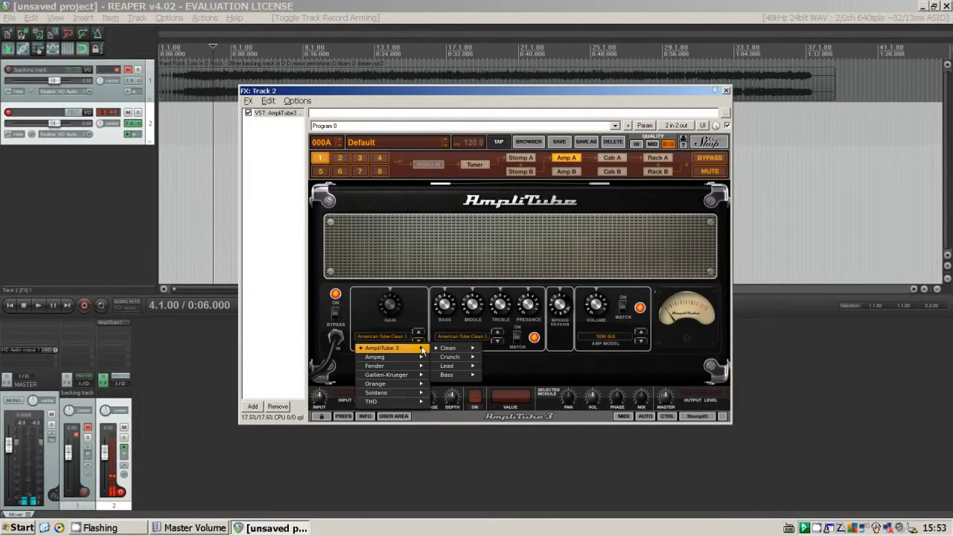
pyautogui.moveTo(449, 349)
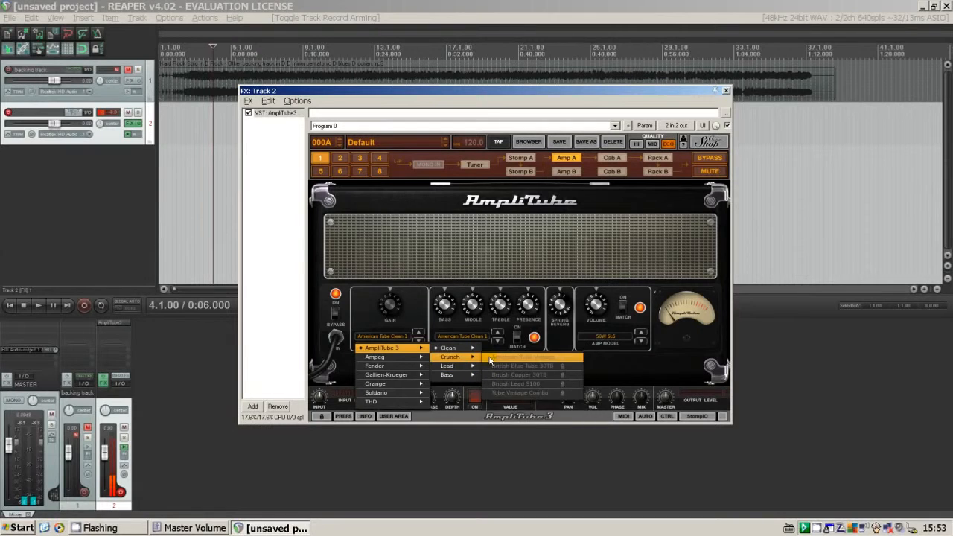
pyautogui.click(518, 329)
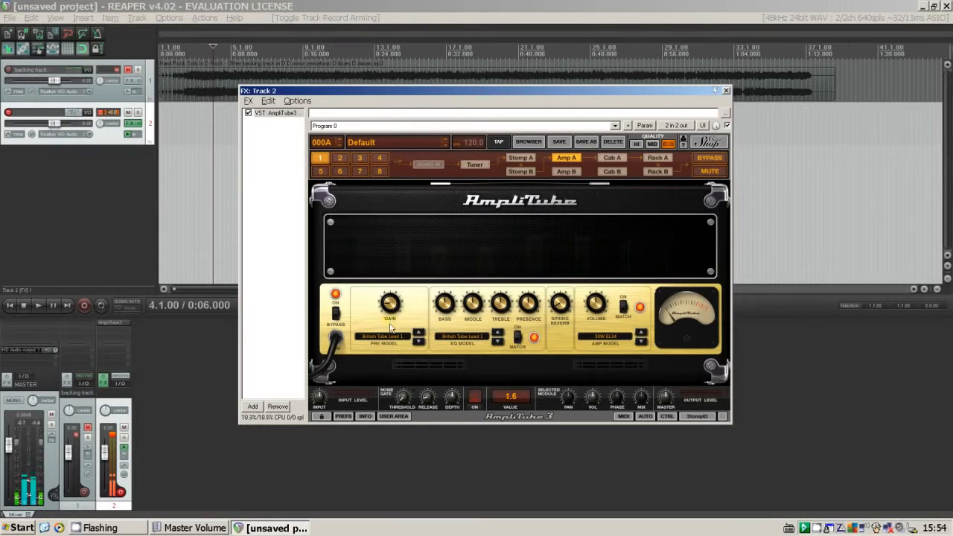
pyautogui.moveTo(594, 315); pyautogui.dragTo(599, 299)
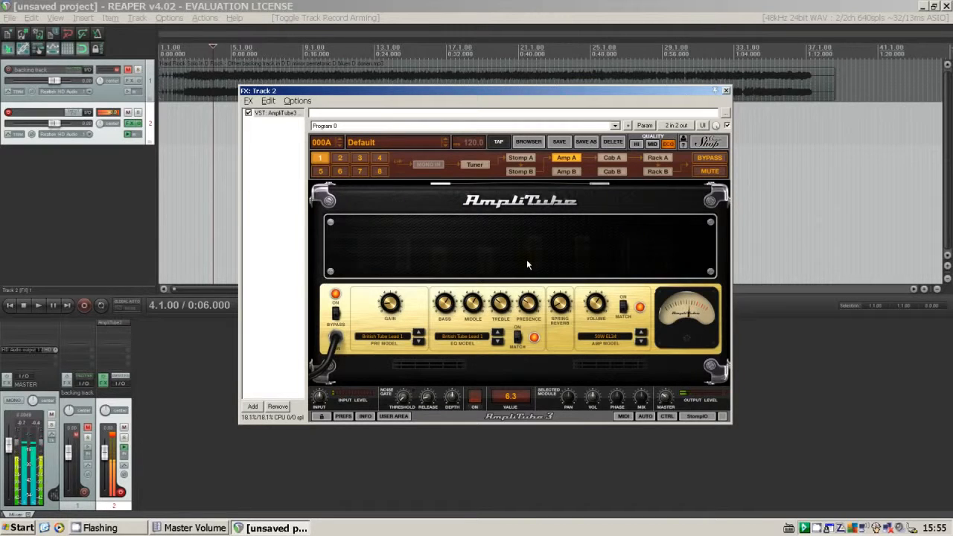
# Reposition the microphones on Cab A, moving mic 1 outward from the speaker centre and mic 2 slightly inward.
pyautogui.click(615, 159)
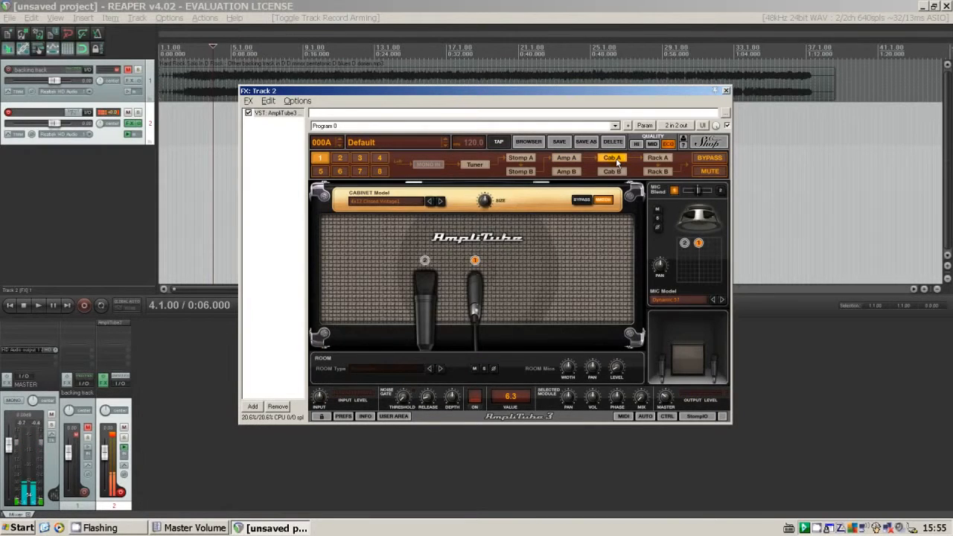
pyautogui.moveTo(473, 294); pyautogui.dragTo(541, 290)
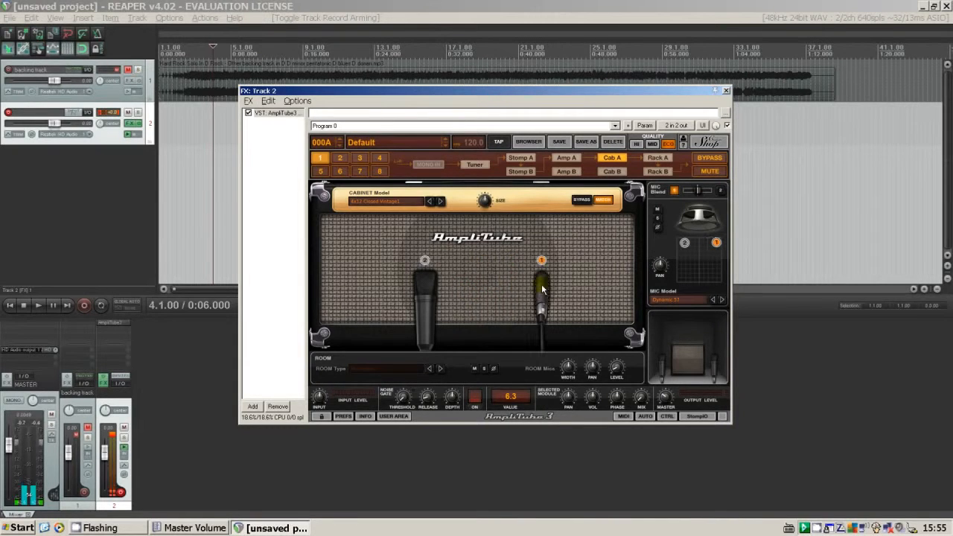
pyautogui.moveTo(436, 289); pyautogui.dragTo(444, 285)
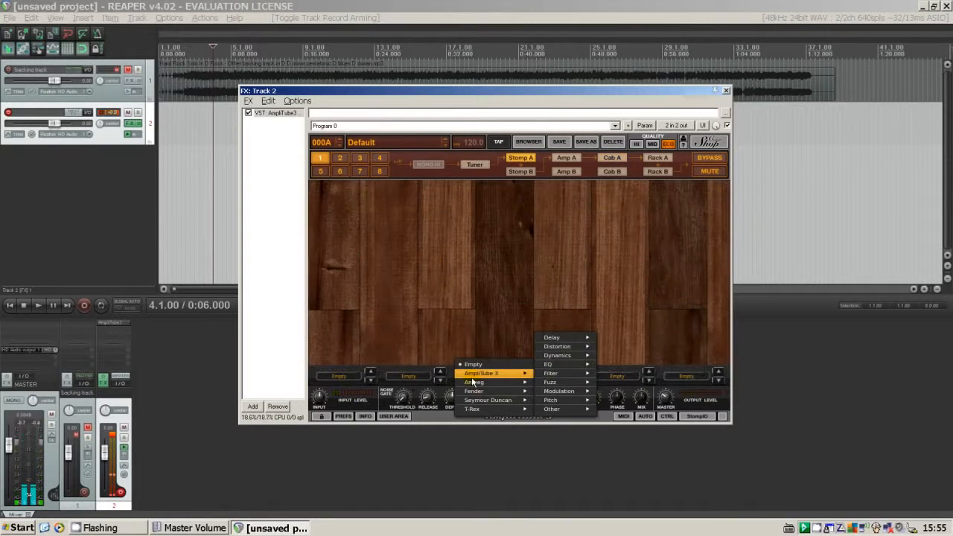
# Add a Diode Overdrive distortion pedal to the third slot of Stomp A and adjust its distortion amount.
pyautogui.moveTo(570, 341)
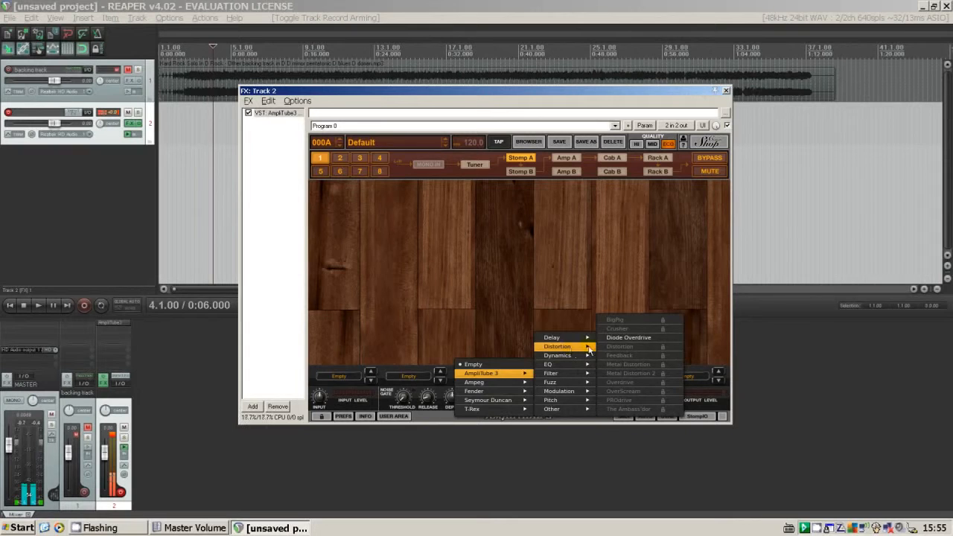
pyautogui.click(604, 337)
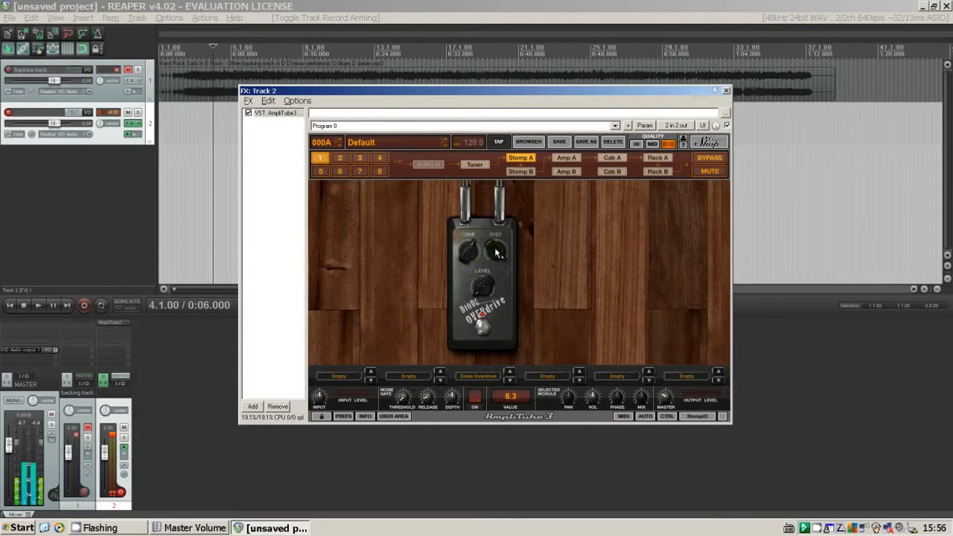
pyautogui.moveTo(495, 249); pyautogui.dragTo(470, 280)
pyautogui.click(564, 159)
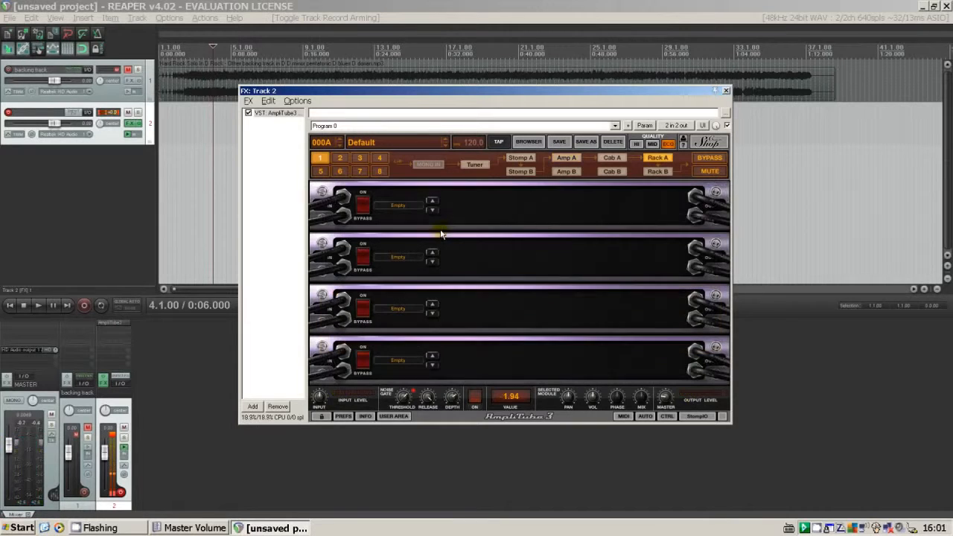
# Add a Digital Delay to the second slot of Rack A and adjust its feedback.
pyautogui.click(384, 261)
pyautogui.moveTo(401, 276)
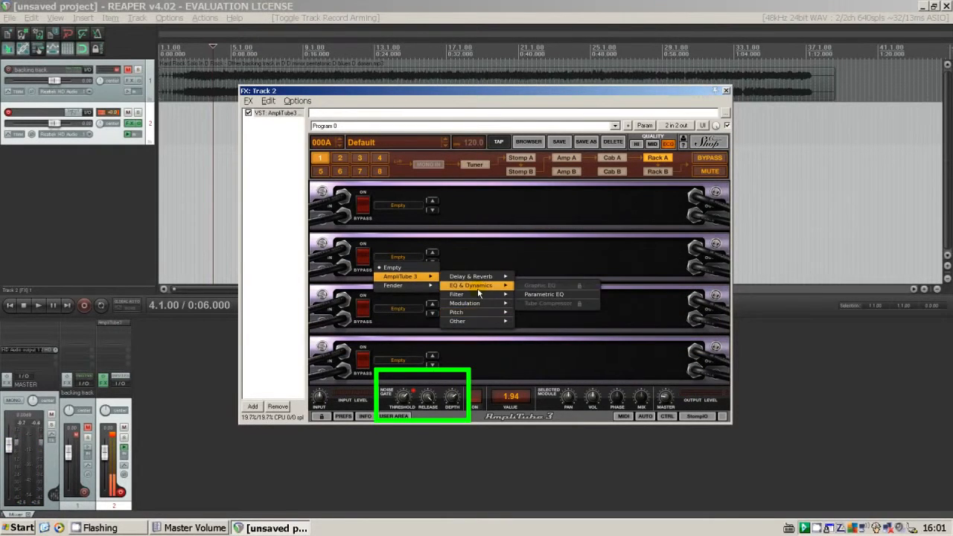
pyautogui.click(536, 277)
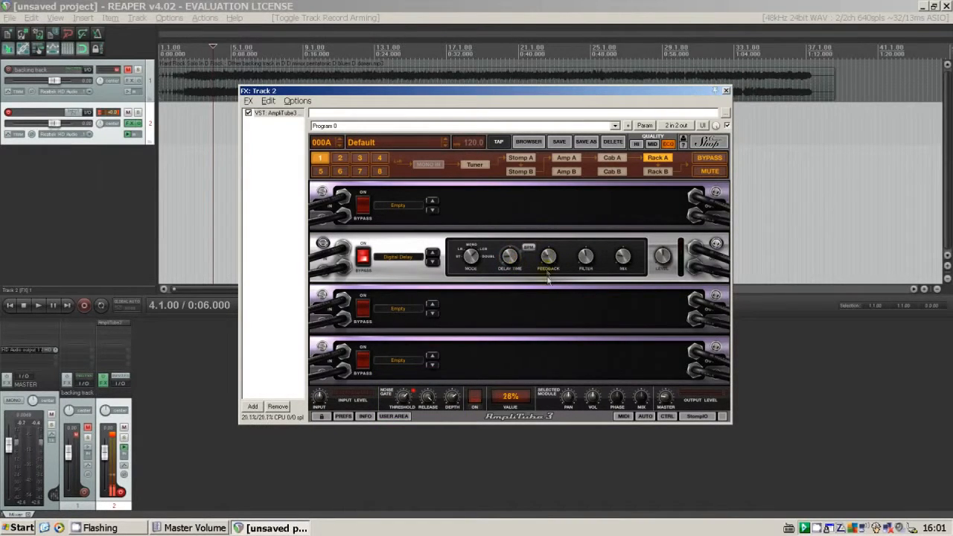
pyautogui.moveTo(547, 273); pyautogui.dragTo(546, 275)
# Add an EQ from the AmpliTube 3 EQ & Dynamics category to the third slot of Rack A.
pyautogui.click(378, 310)
pyautogui.moveTo(414, 332)
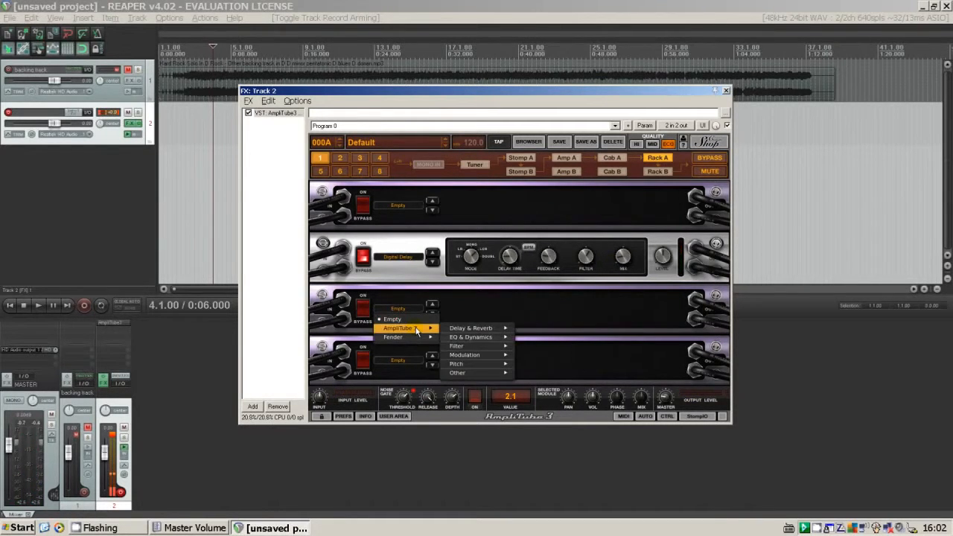
pyautogui.moveTo(470, 336)
pyautogui.click(555, 342)
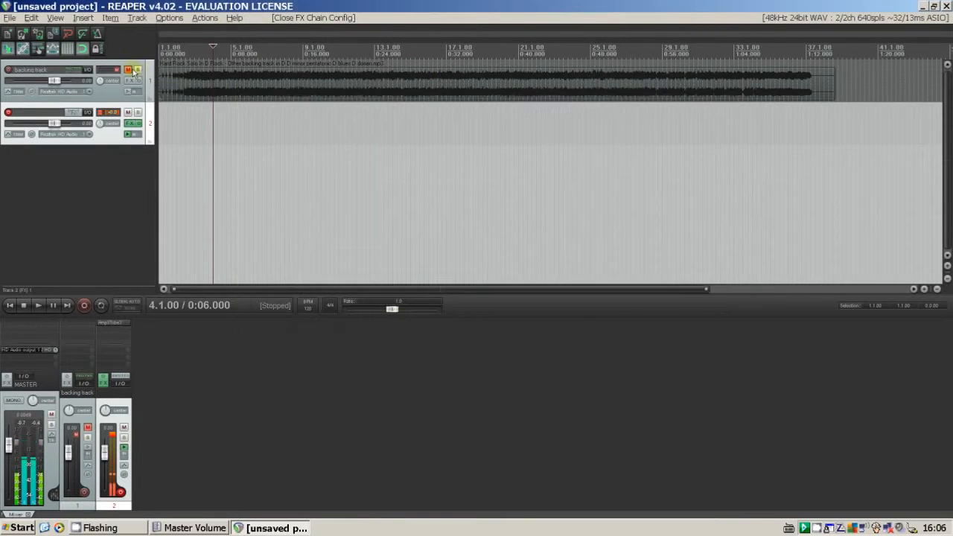
# Unmute the backing track and play the backing and guitar tracks together from 8.1.00, stopping after a short listen.
pyautogui.click(136, 69)
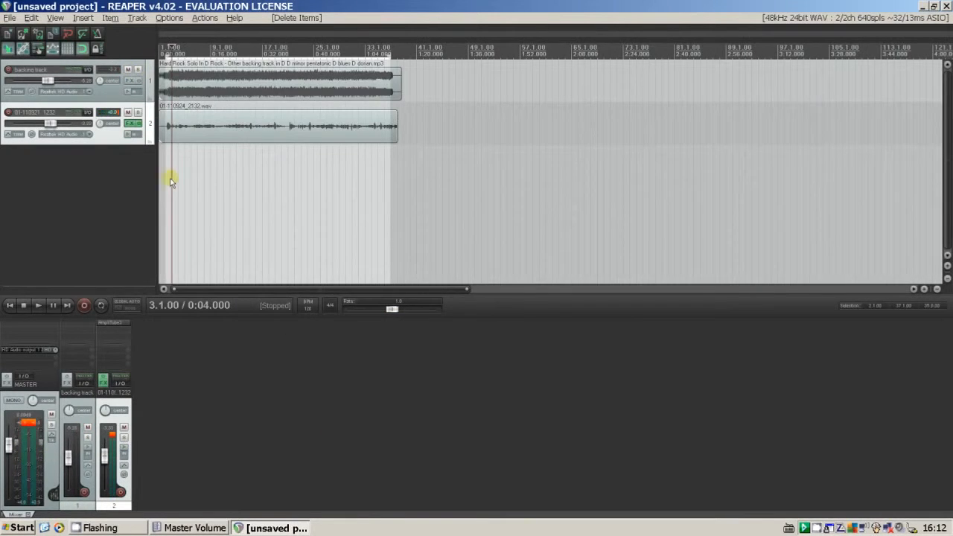
pyautogui.click(206, 181)
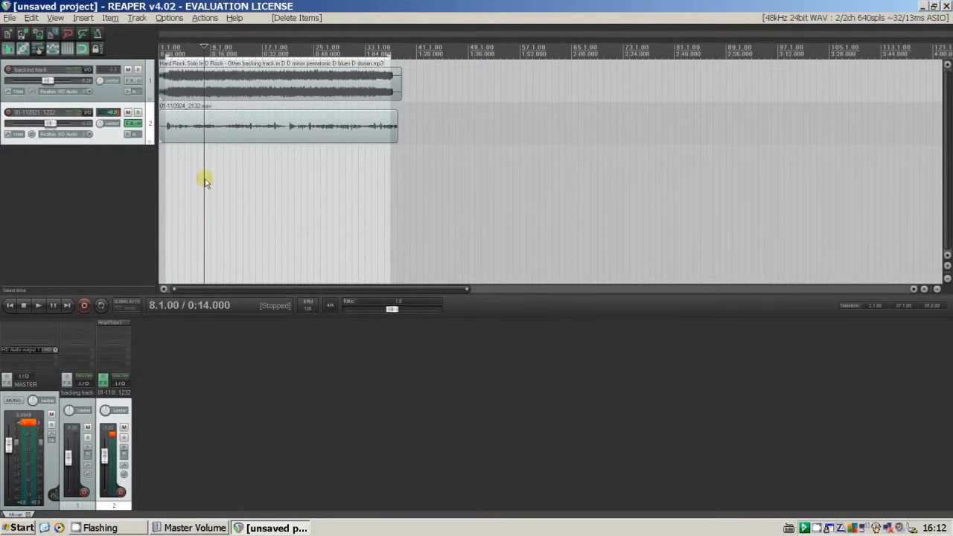
pyautogui.press('space')
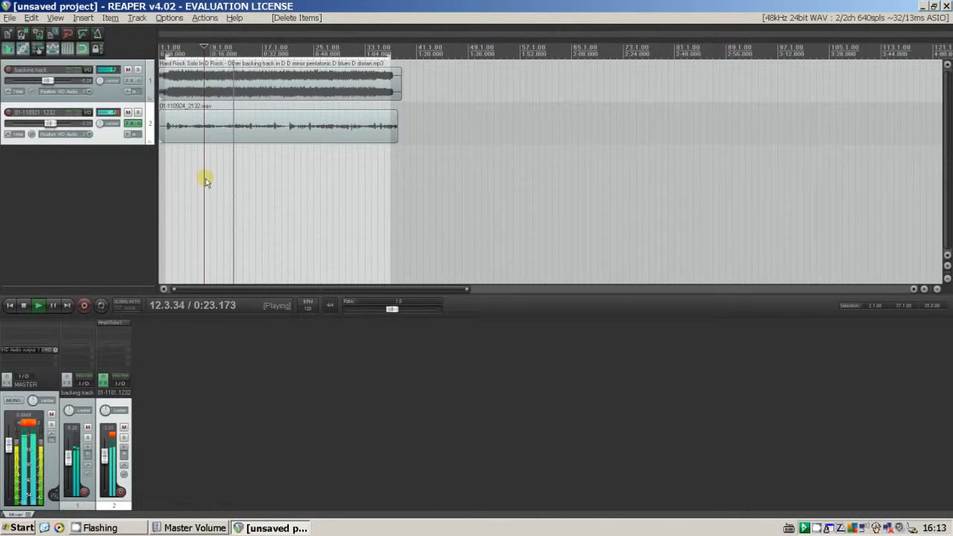
pyautogui.click(205, 177)
pyautogui.press('space')
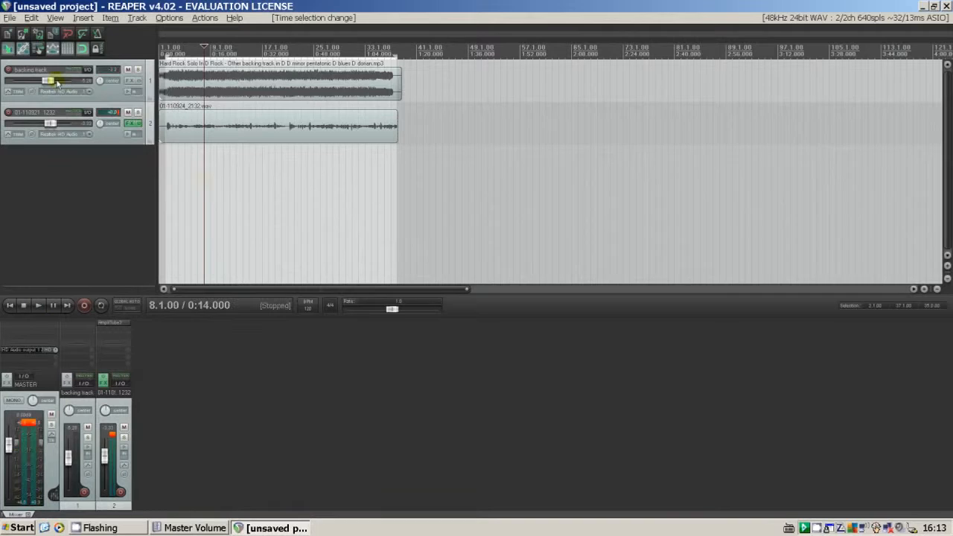
# Open the render settings, keep Master mix as the source and set the render bounds to Time selection.
pyautogui.click(9, 17)
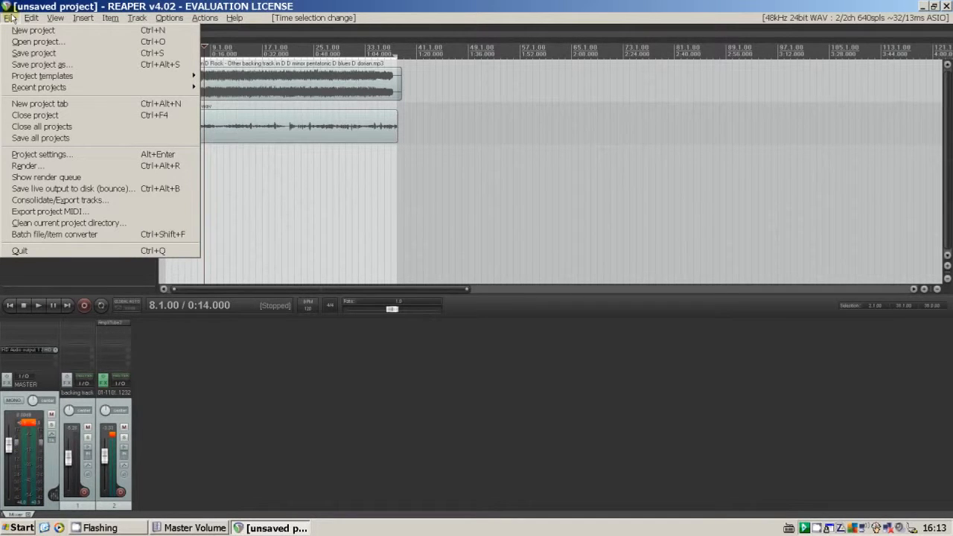
pyautogui.click(49, 171)
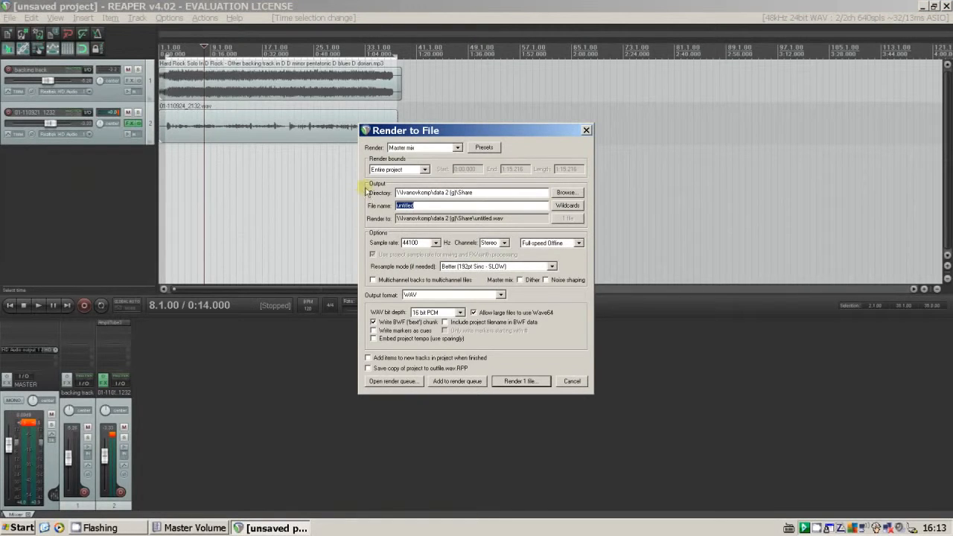
pyautogui.click(457, 147)
pyautogui.click(457, 147)
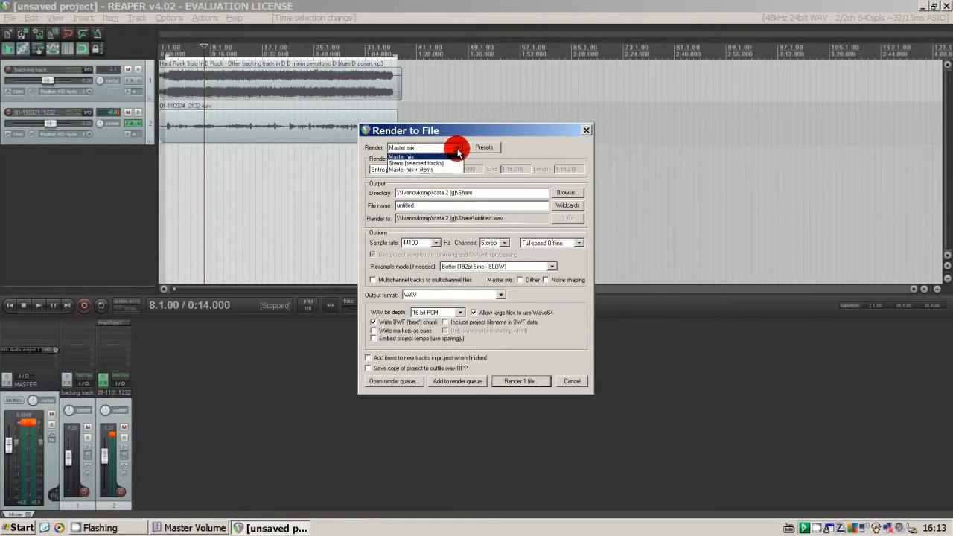
pyautogui.click(416, 169)
pyautogui.click(395, 187)
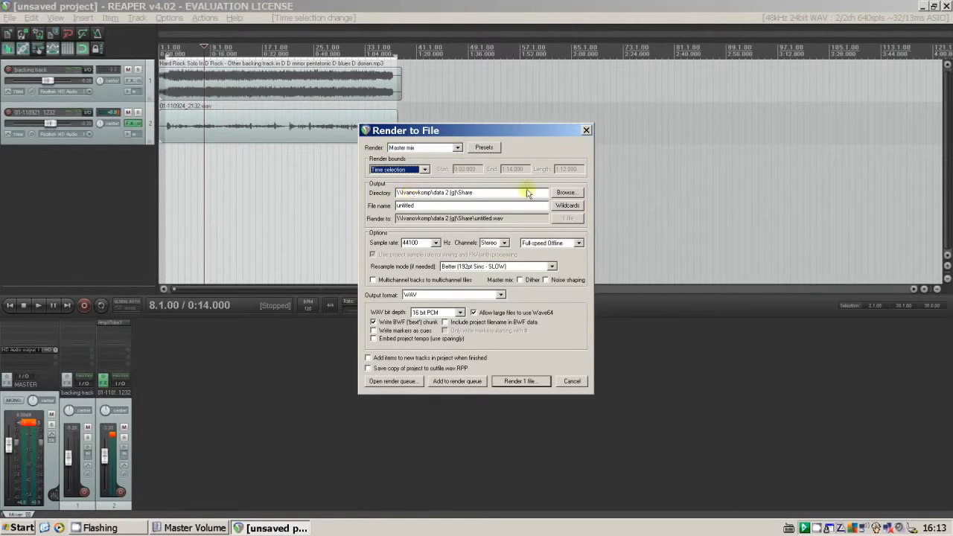
# Set the render sample rate to 48000 Hz and the WAV bit depth to 24 bit.
pyautogui.click(436, 243)
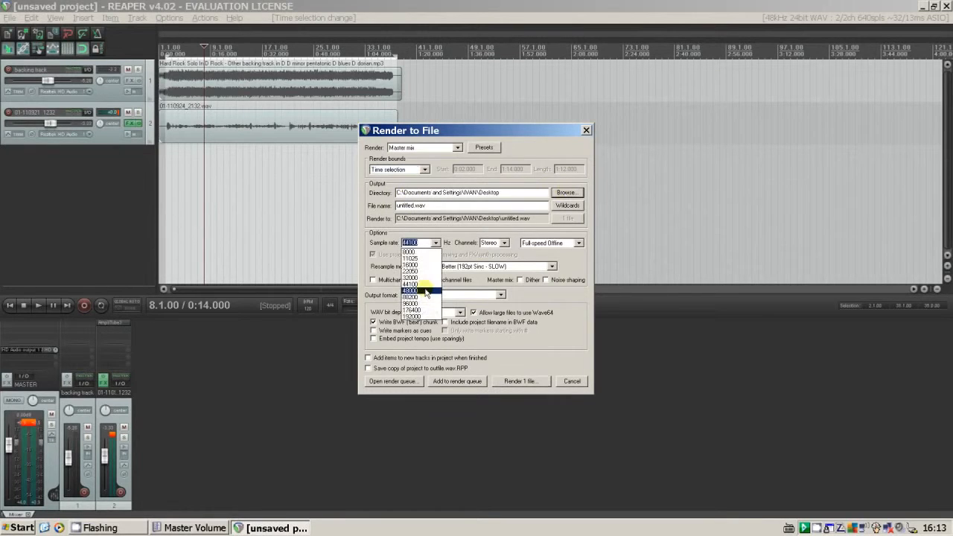
pyautogui.click(426, 292)
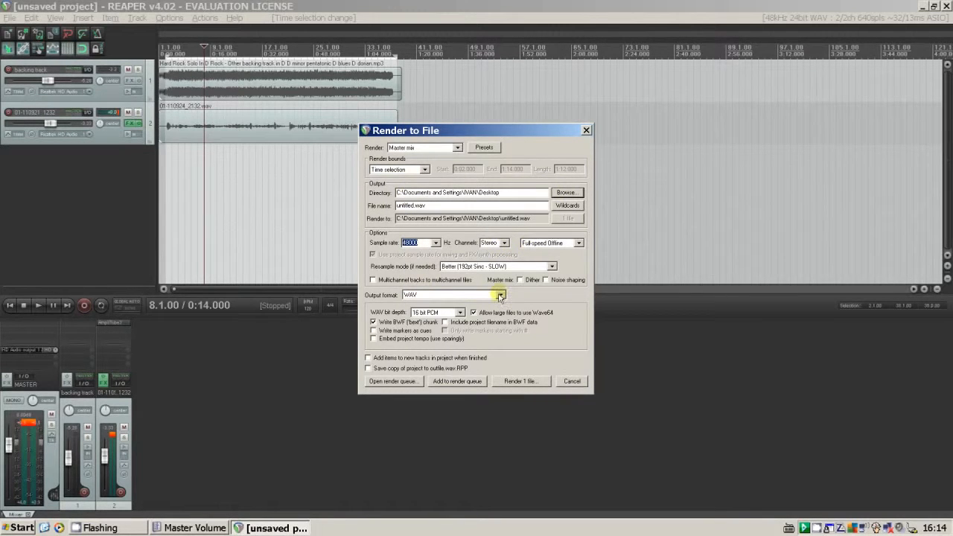
pyautogui.click(460, 312)
pyautogui.click(459, 314)
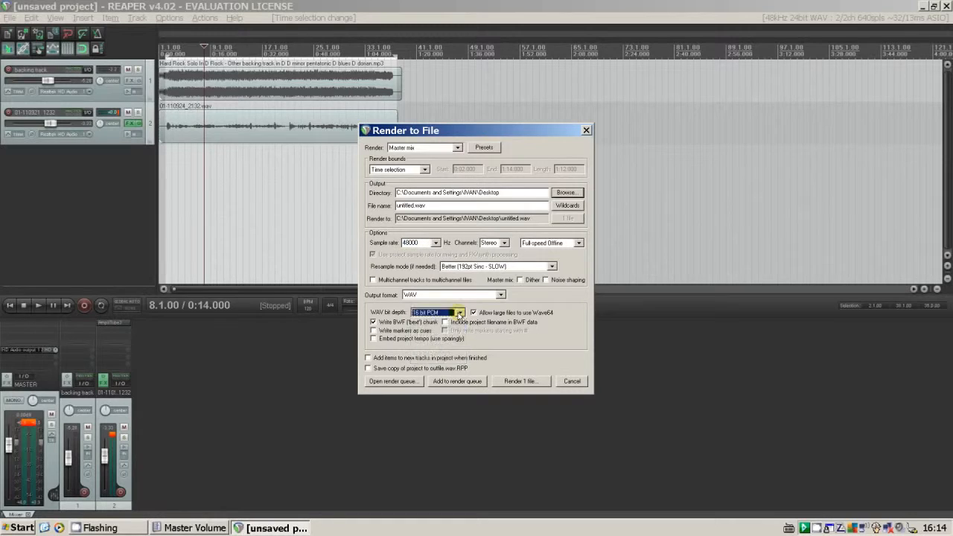
# Set the output file to untitled.wav on the Desktop and render the mix.
pyautogui.click(565, 192)
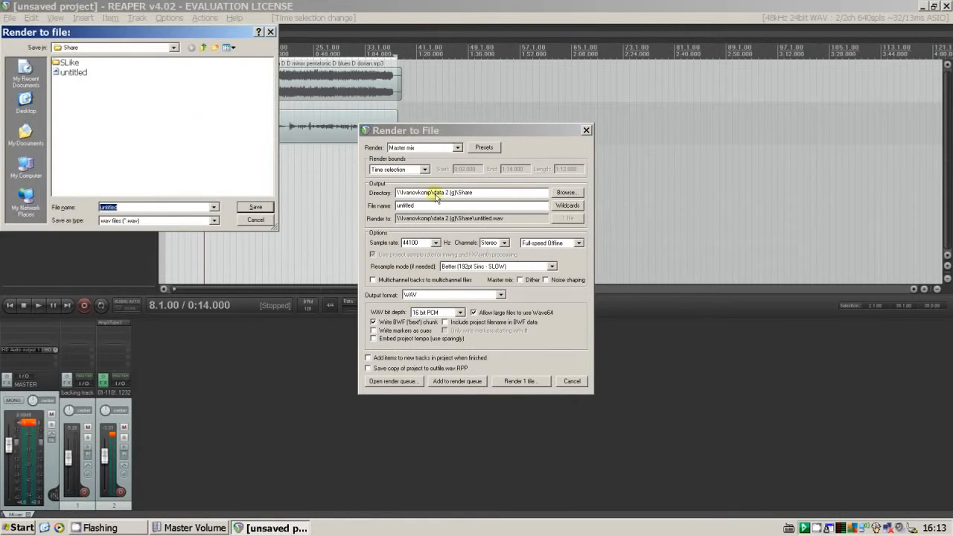
pyautogui.click(26, 105)
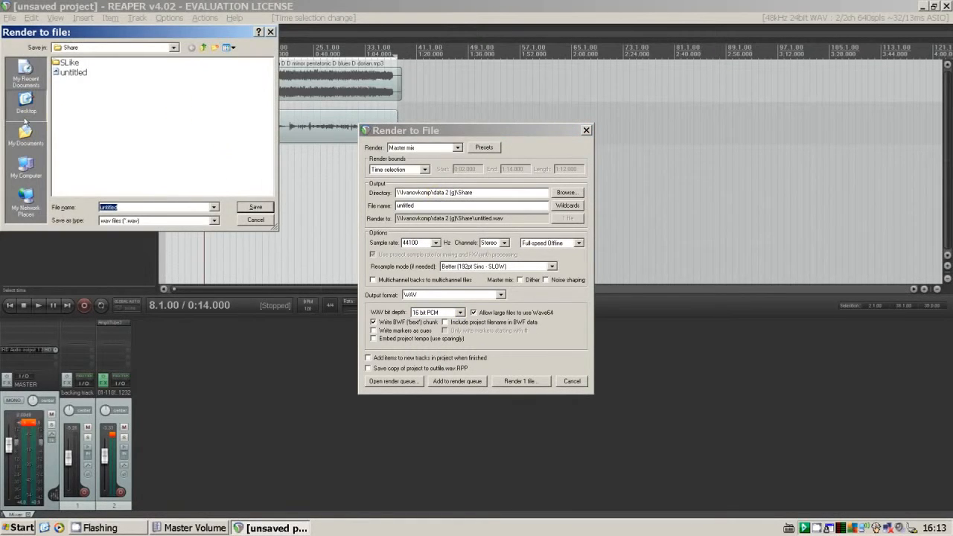
pyautogui.click(250, 208)
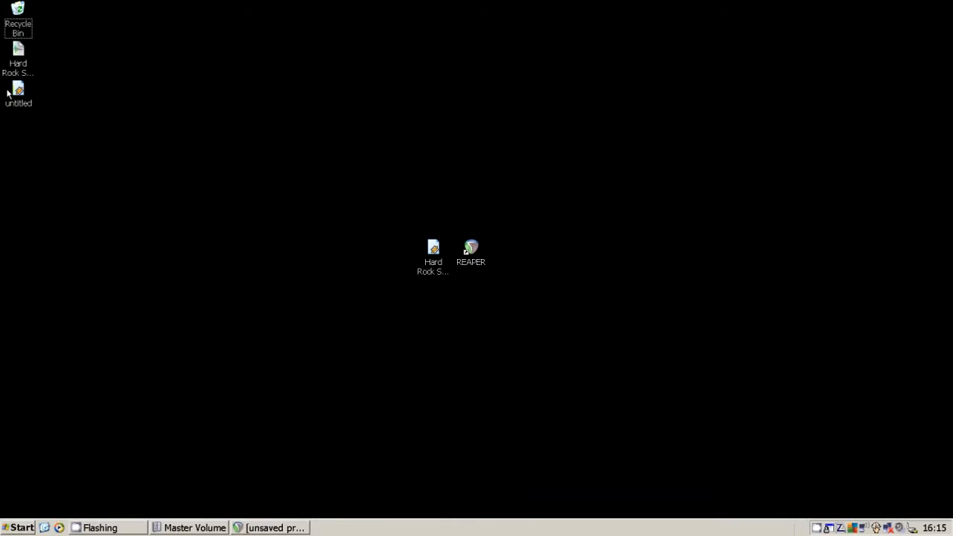
# Play the rendered untitled file from the Desktop in Winamp, skipping ahead in the track, and close the player.
pyautogui.click(18, 94)
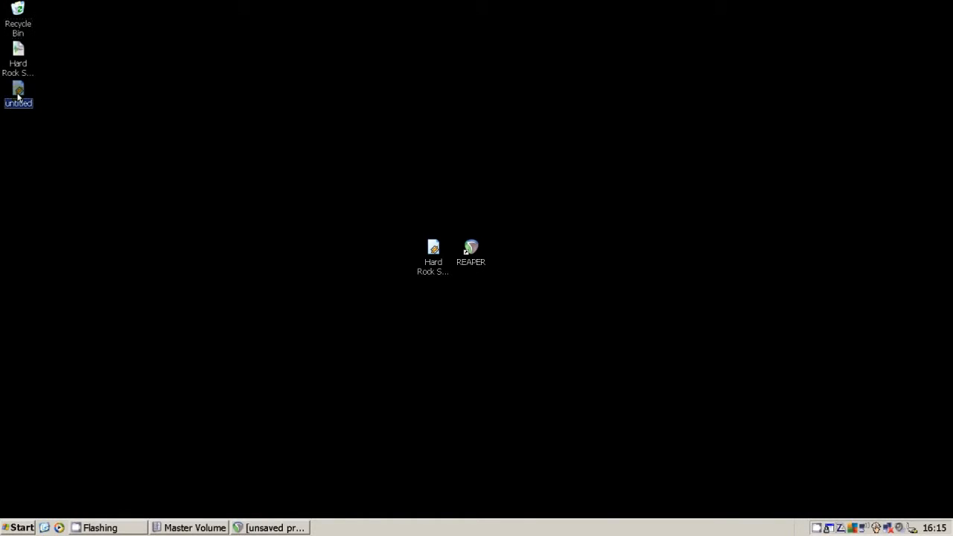
pyautogui.doubleClick(17, 94)
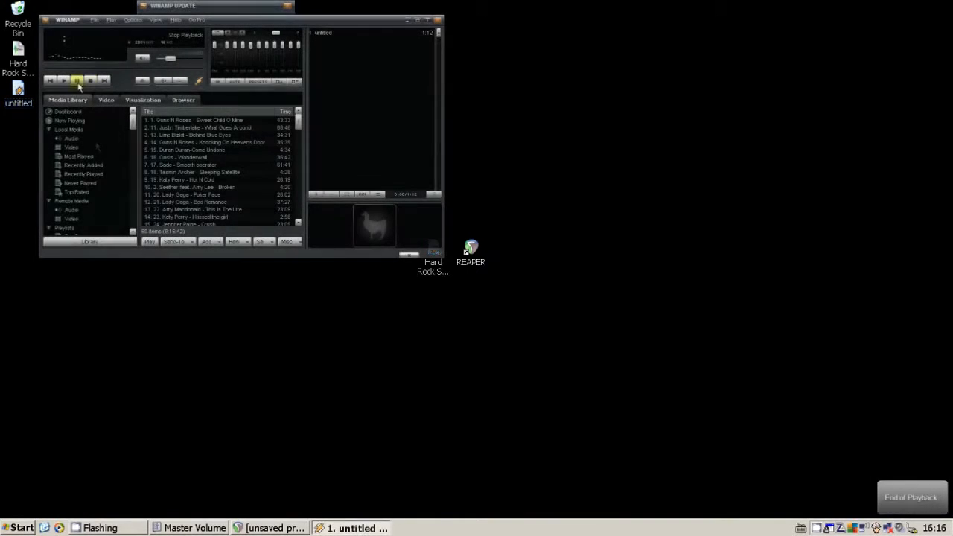
pyautogui.click(59, 81)
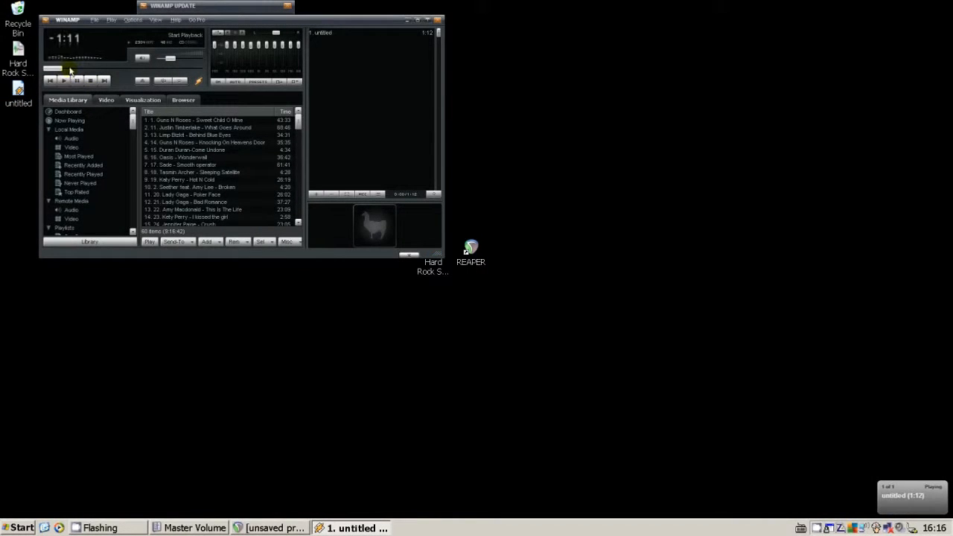
pyautogui.click(70, 69)
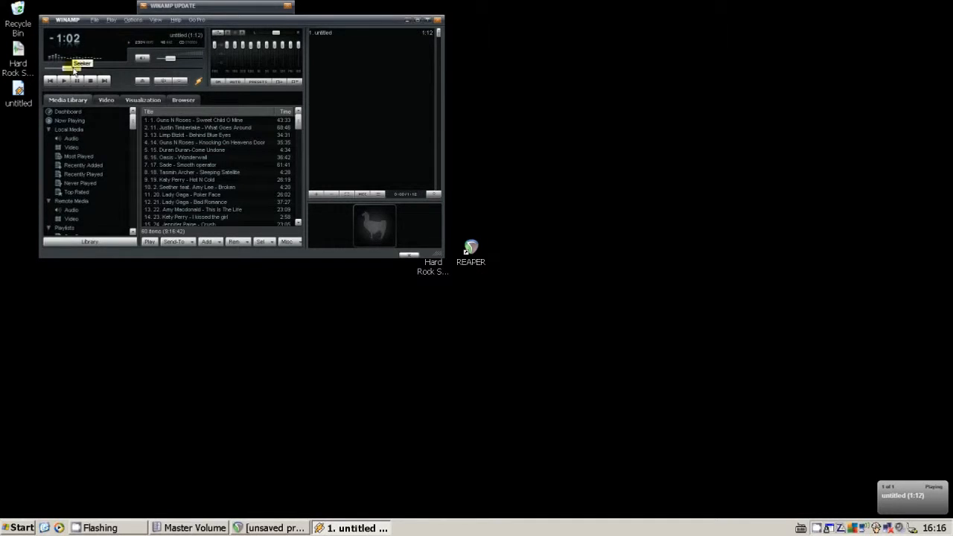
pyautogui.click(436, 20)
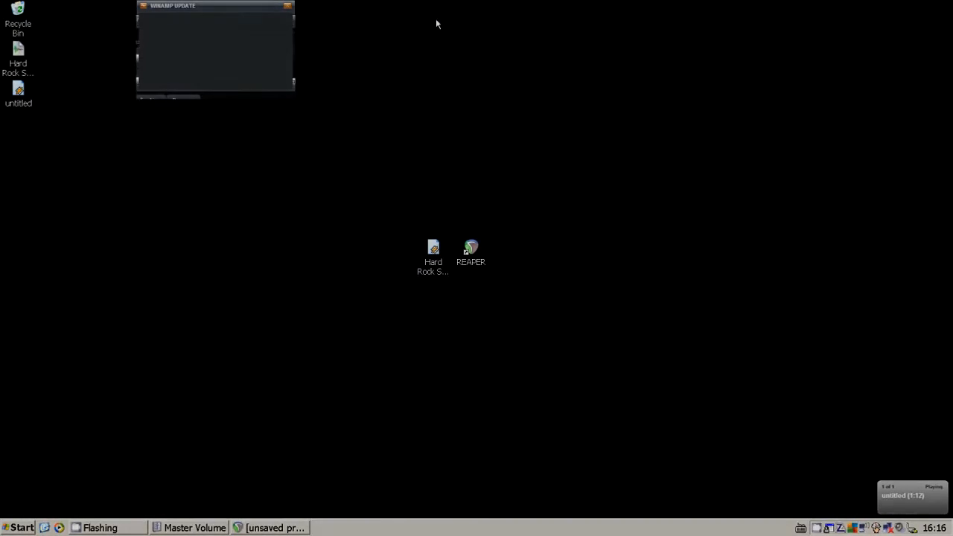
pyautogui.rightClick(211, 93)
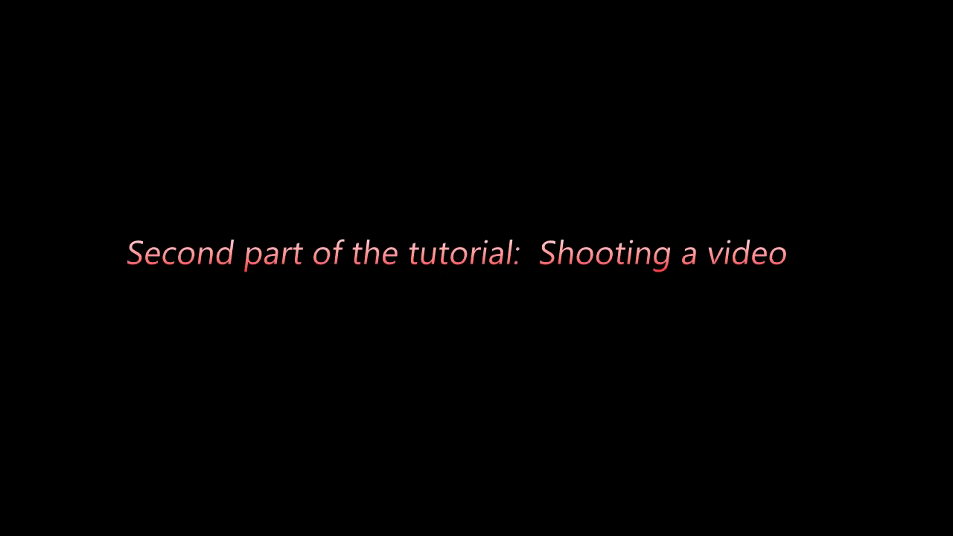